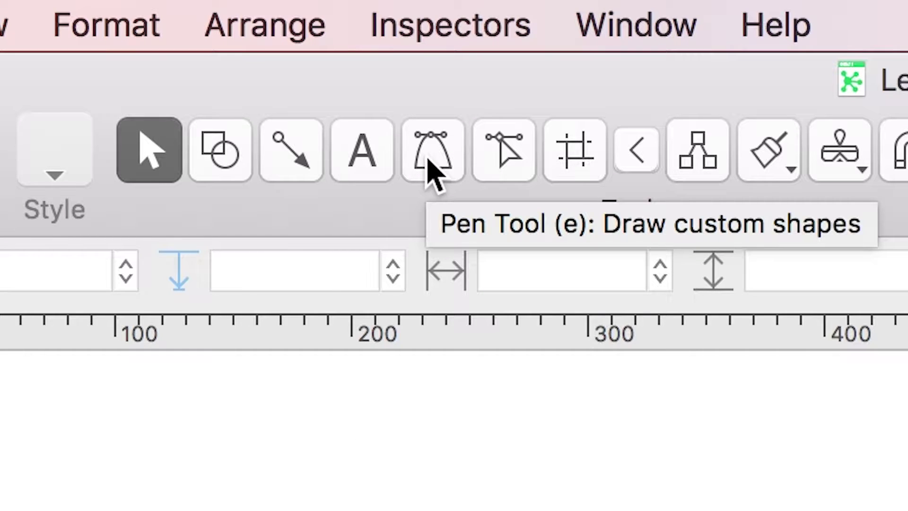
Step: Draw a closed, elongated green leaf outline with the Pen tool, about 650.5 × 142 px
left_click(429, 160)
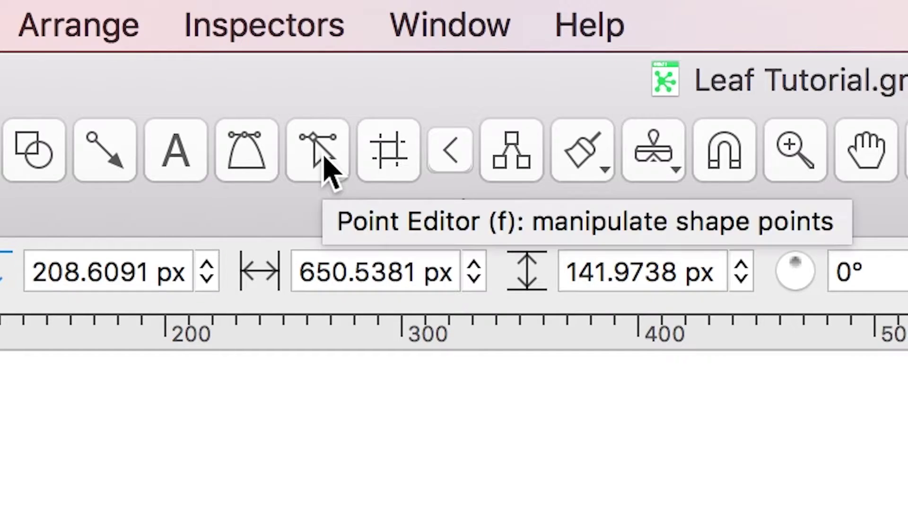
Step: Drag the leaf's points to sharpen the left tip, adjust the bottom point and raise the right tip
left_click(327, 161)
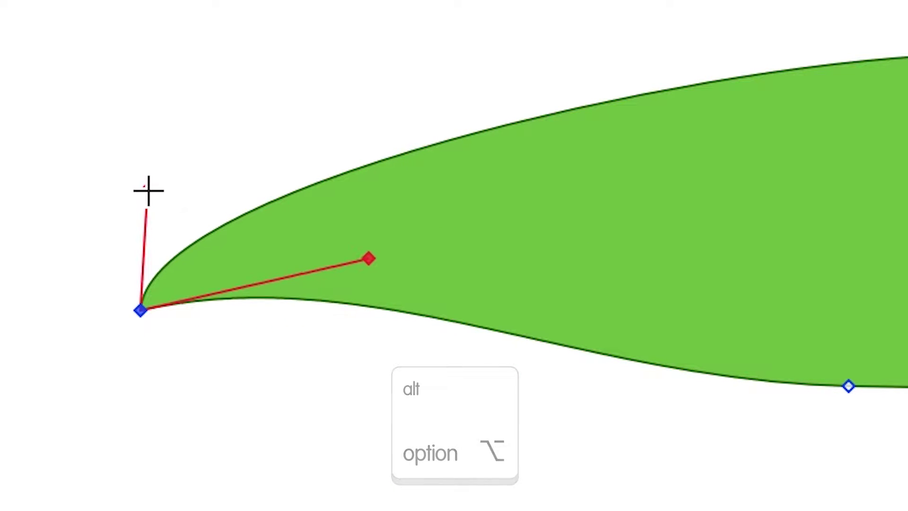
left_click_drag(147, 188, 166, 187)
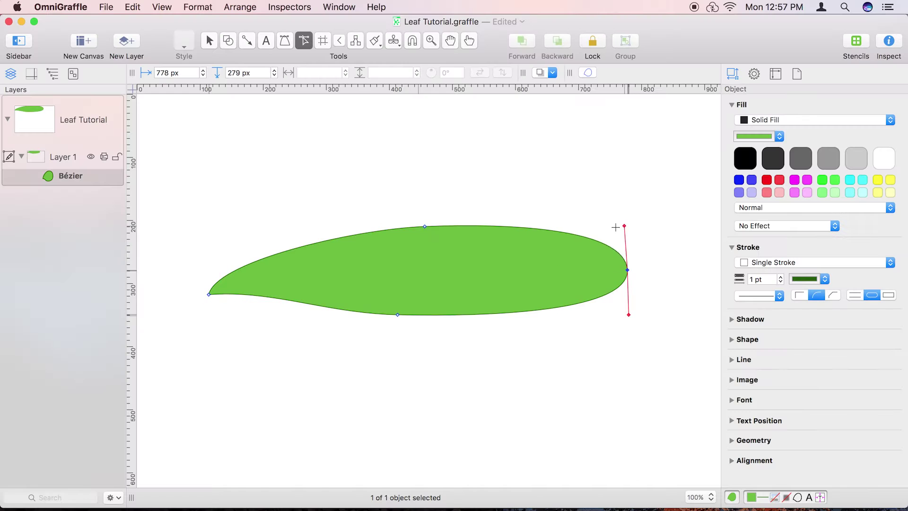
left_click_drag(406, 224, 393, 185)
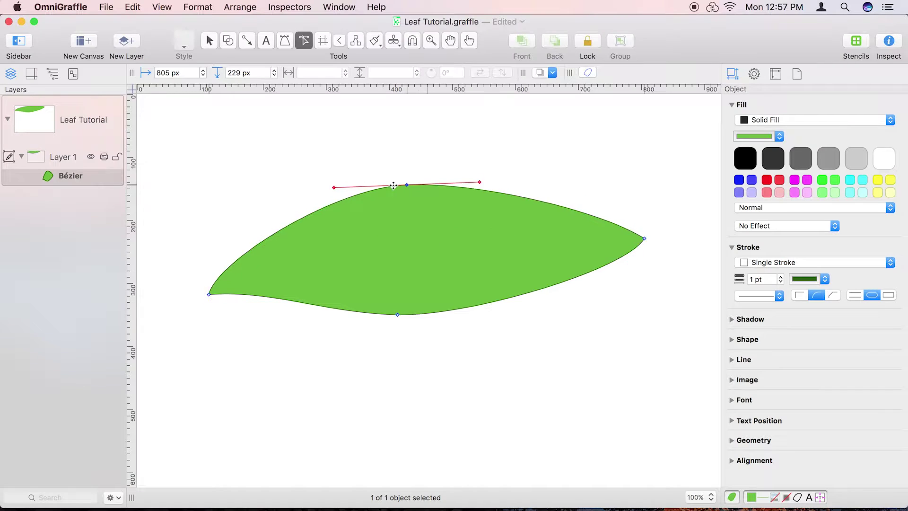
left_click_drag(209, 294, 330, 325)
left_click_drag(398, 314, 436, 306)
left_click_drag(645, 238, 643, 201)
Step: Raise the top edge near the right tip and refine the curve at the bottom point
left_click(640, 196)
left_click(640, 195)
left_click_drag(594, 166, 553, 140)
left_click(456, 299)
left_click_drag(391, 328, 395, 332)
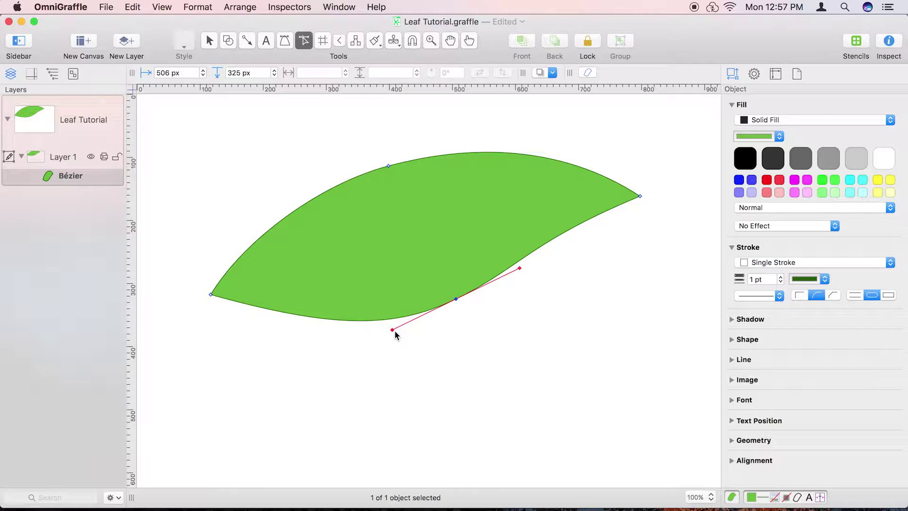
Step: Set the selected leaf's magnet positions to No magnets from the Edit menu
left_click(211, 42)
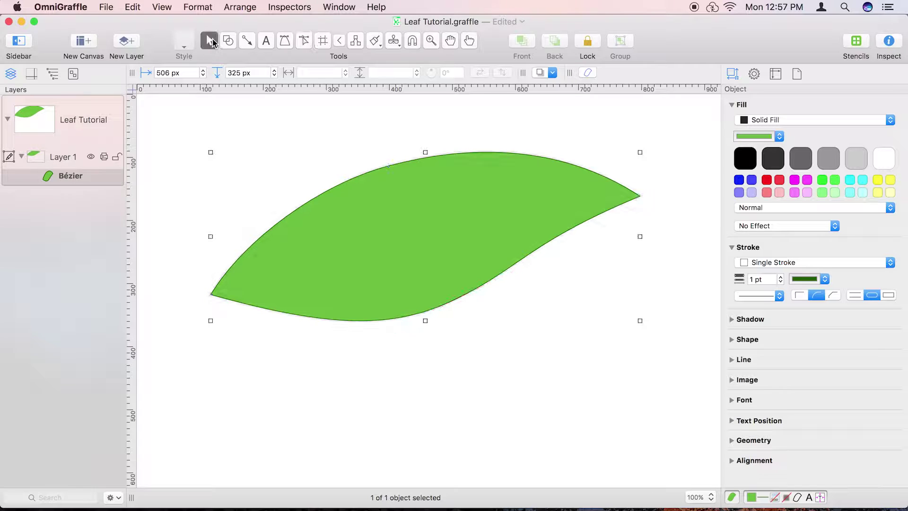
left_click(134, 7)
mouse_move(187, 170)
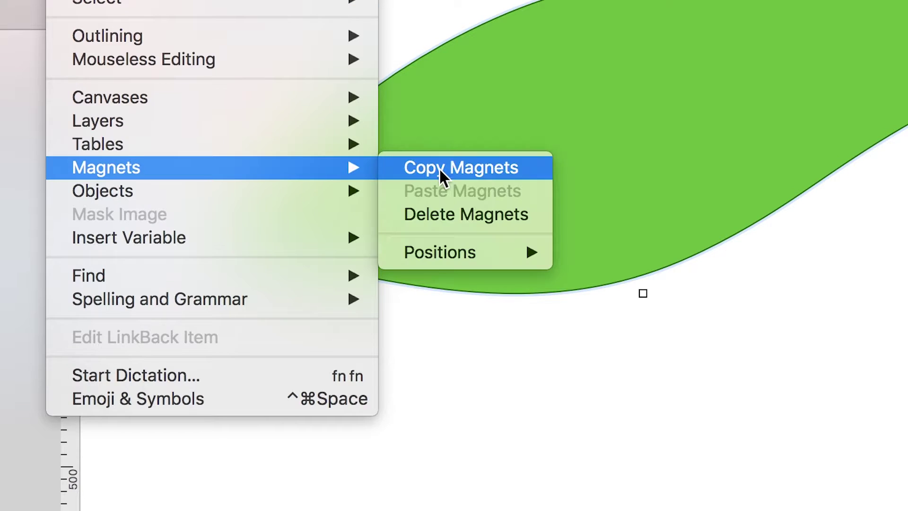
mouse_move(453, 256)
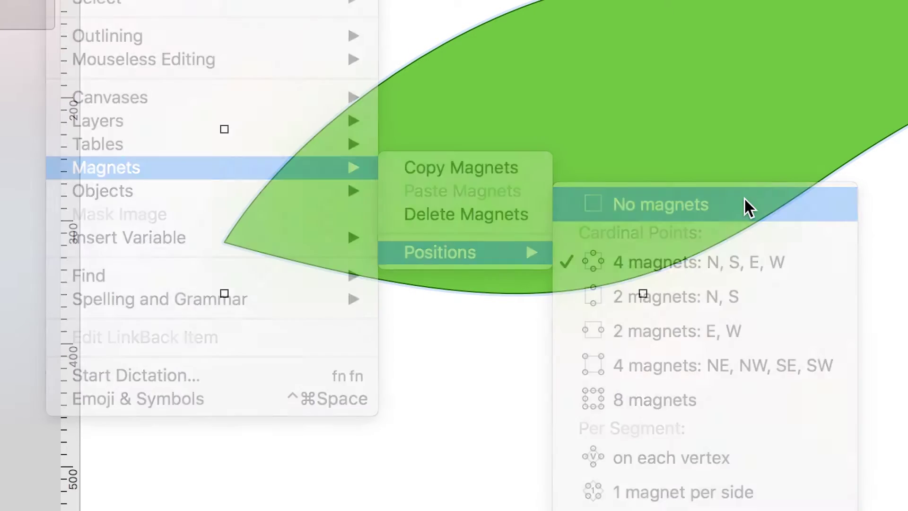
left_click(744, 201)
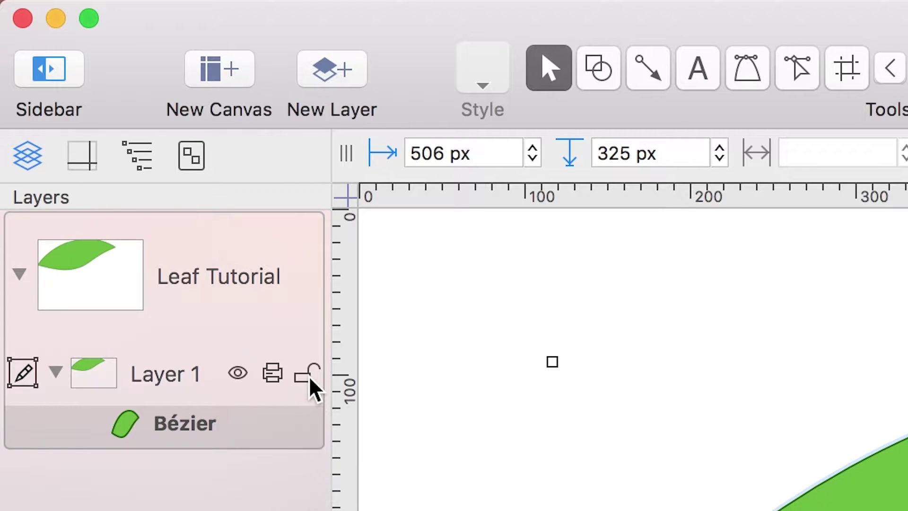
Step: Lock Layer 1 and rename it Leaf
left_click(307, 373)
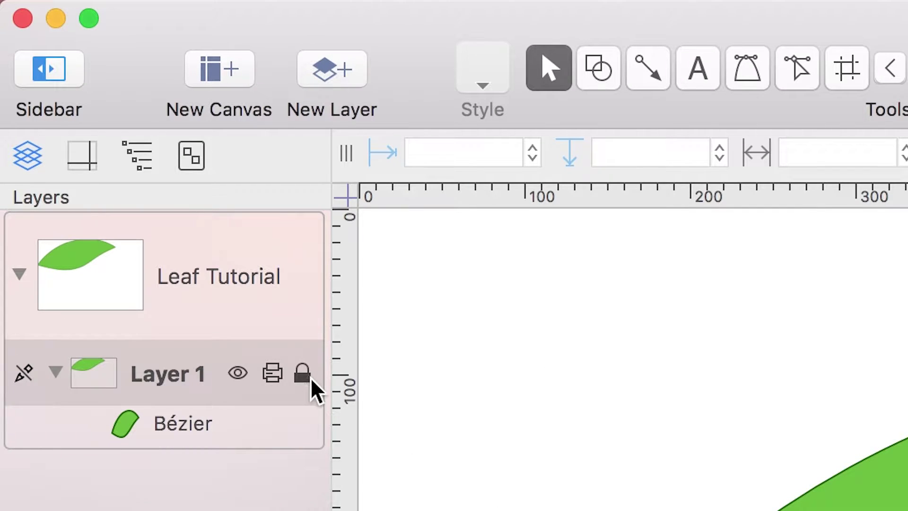
left_click(203, 371)
left_click(189, 372)
type("Leaf")
key("Return")
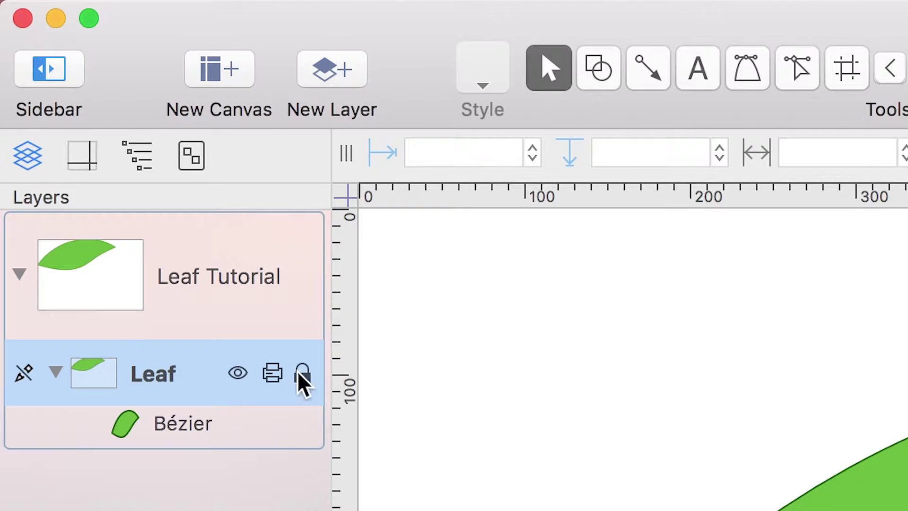
Step: Add a new layer named Veins above the Leaf layer
left_click(314, 64)
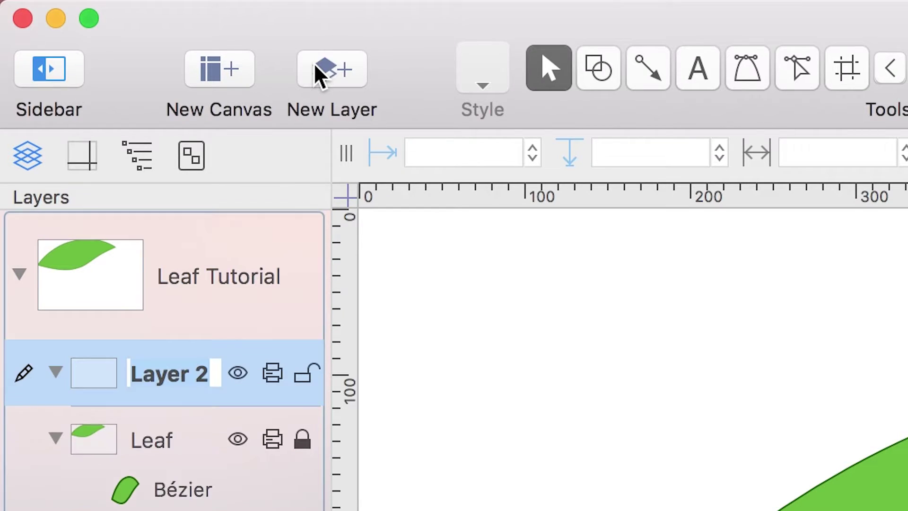
type("Veins")
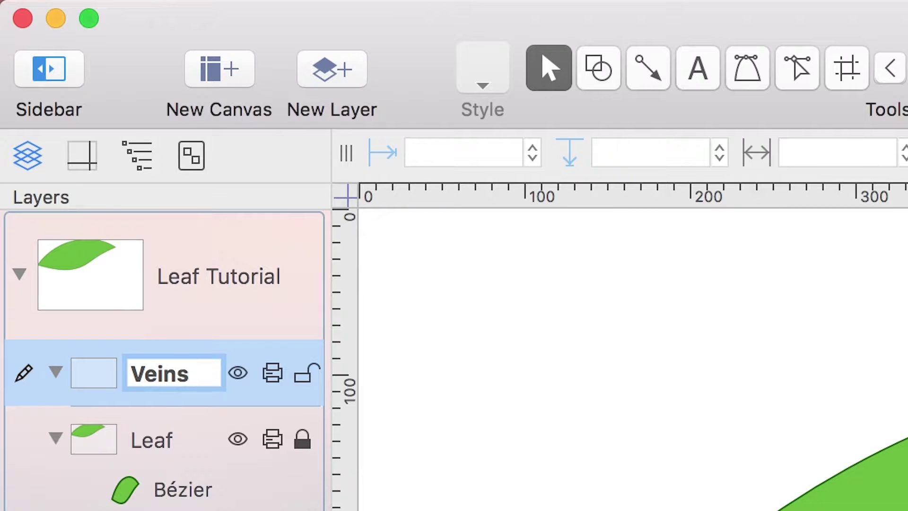
key("Return")
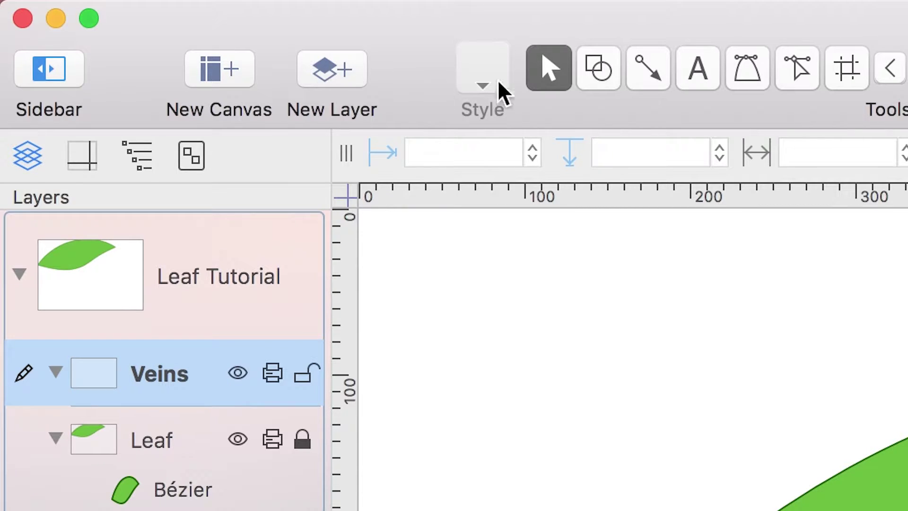
Step: Choose the Line tool with Bézier as the line type for new lines
left_click(646, 64)
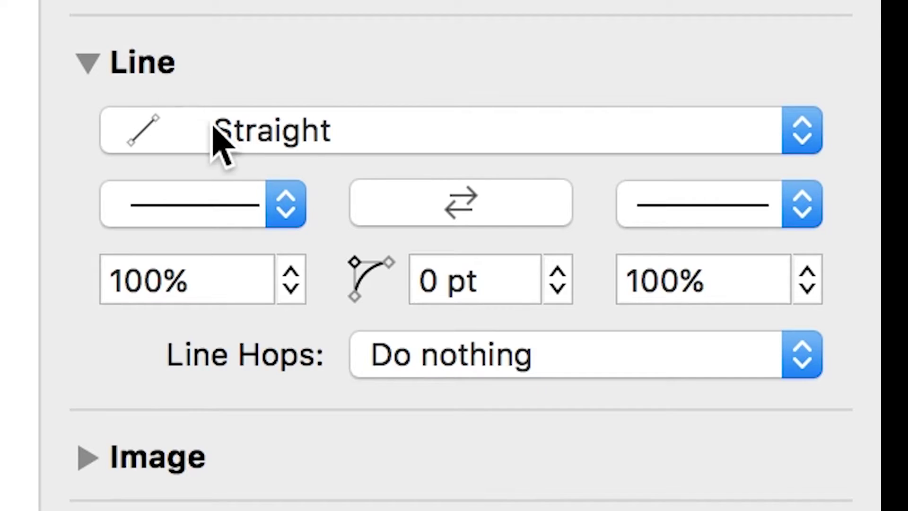
left_click(761, 255)
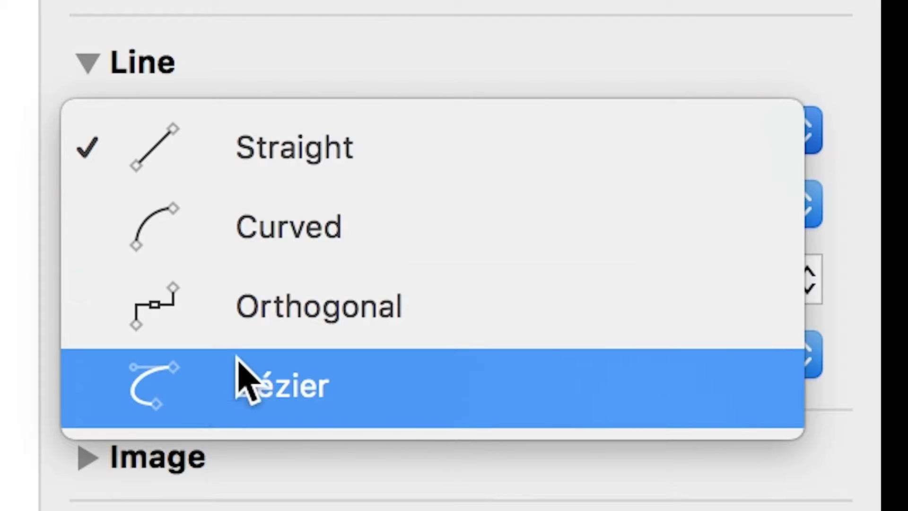
left_click(214, 392)
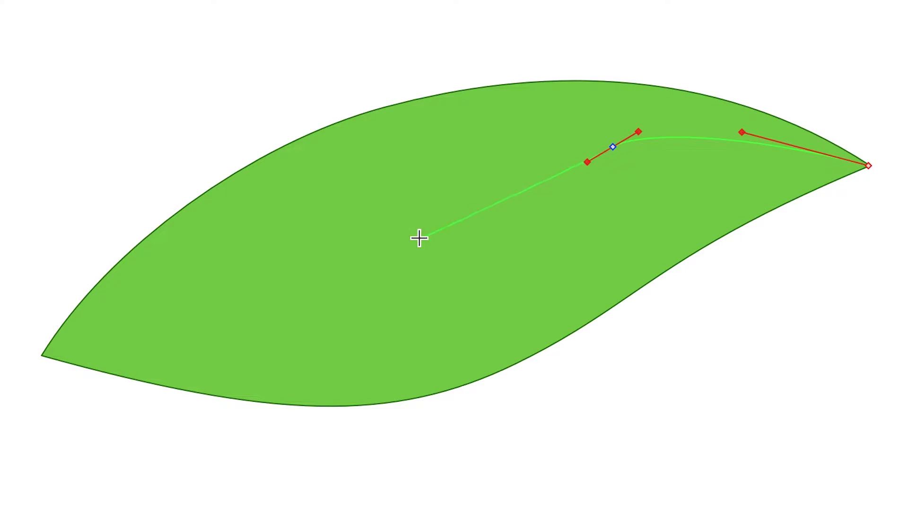
Step: Draw the curved midrib and a vein curving from the lower leaf edge into the midrib
left_click_drag(438, 218, 389, 232)
left_click_drag(261, 281, 233, 301)
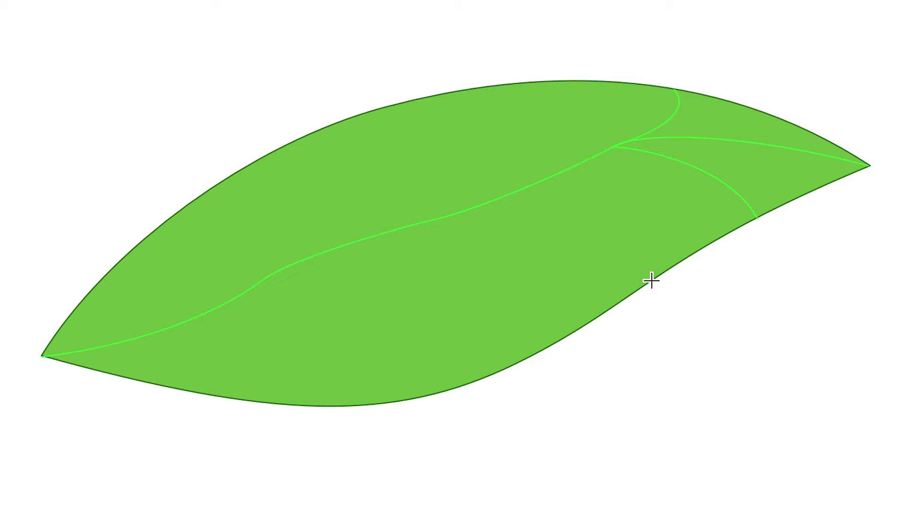
left_click(557, 232)
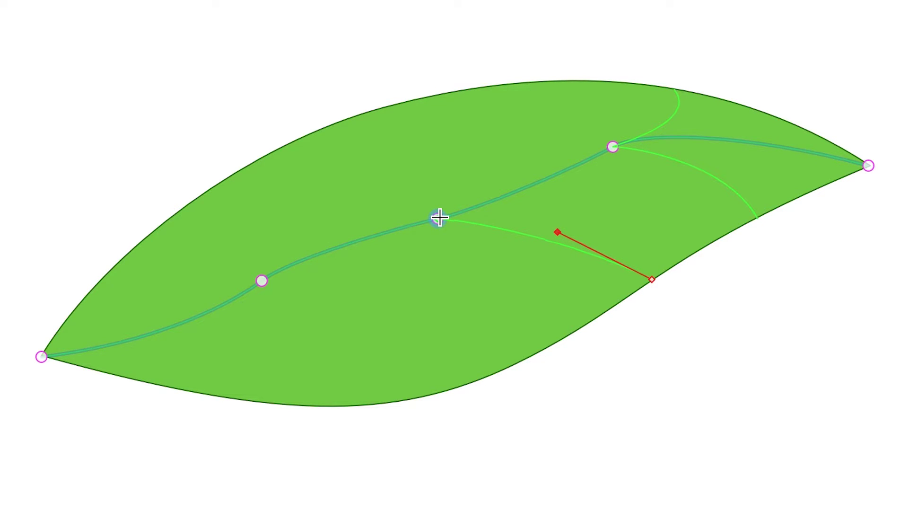
left_click(439, 217)
key("Return")
Step: Draw a vein from the upper leaf edge curving into the midrib
left_click(536, 83)
left_click(547, 152)
left_click(441, 216)
key("Return")
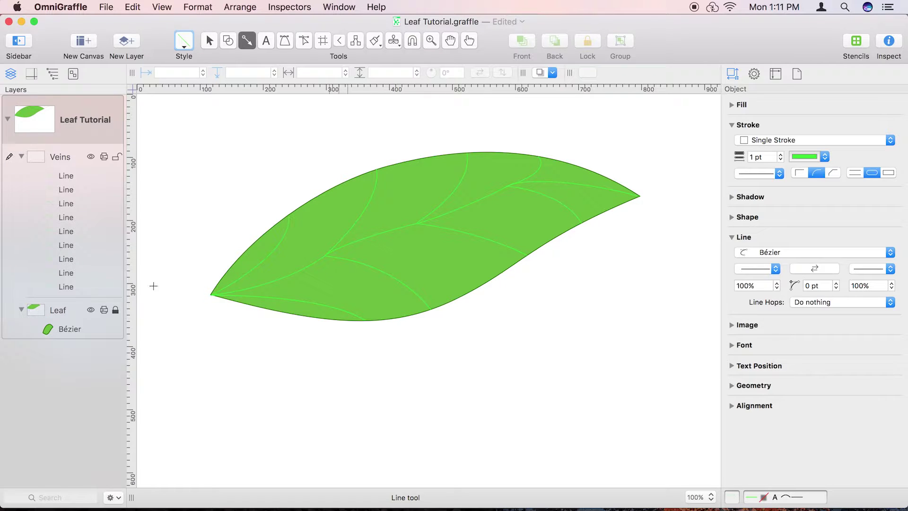
Step: Unlock the Leaf layer, give all objects a magnet on each vertex, then select the midrib
left_click(115, 311)
left_click(68, 334)
key("cmd+a")
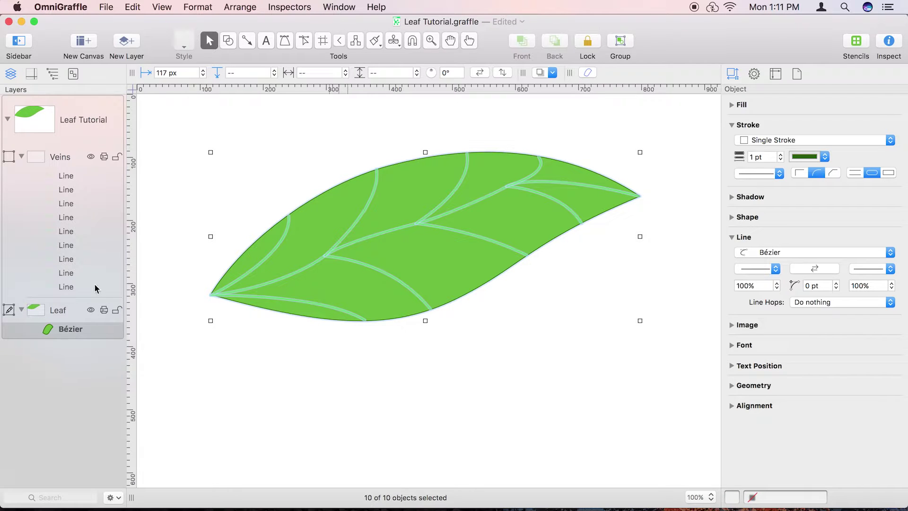
left_click(128, 7)
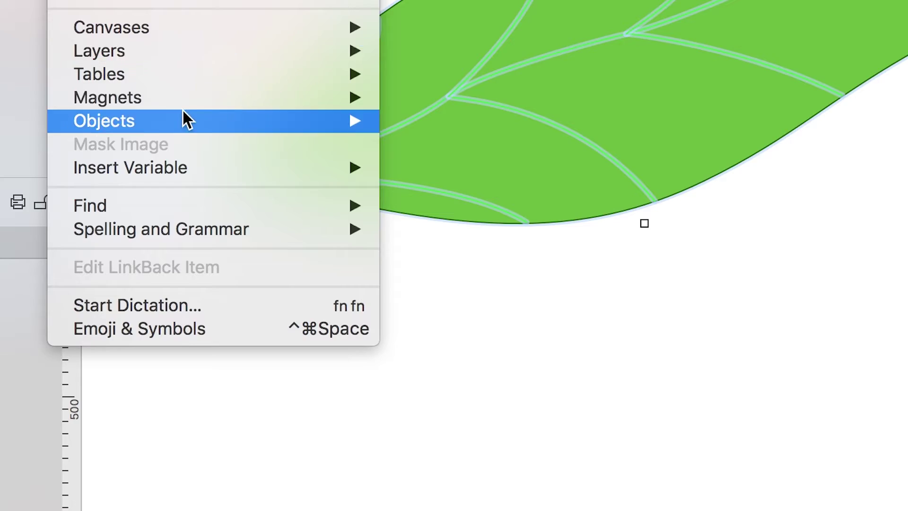
mouse_move(190, 260)
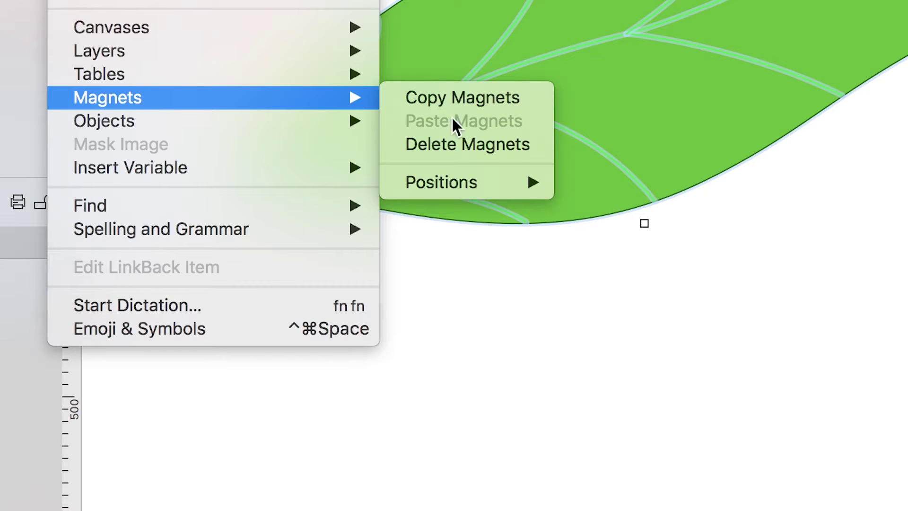
mouse_move(455, 175)
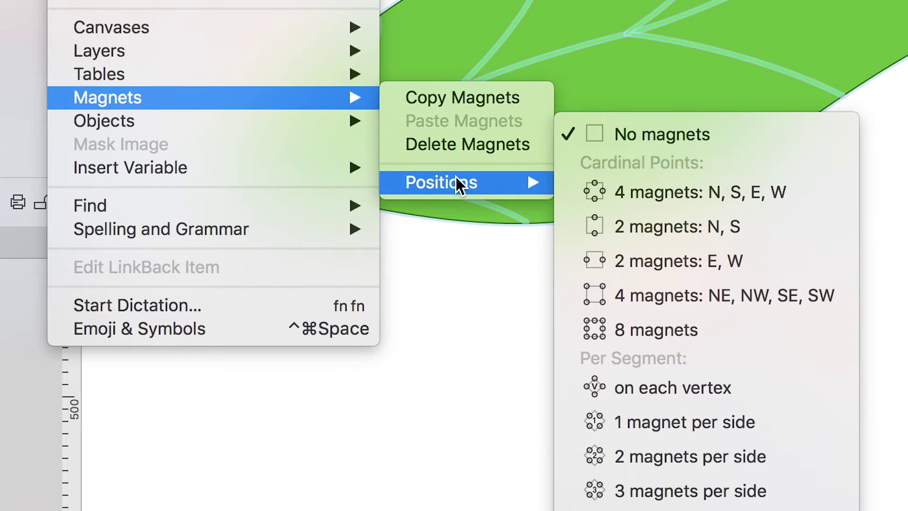
left_click(736, 387)
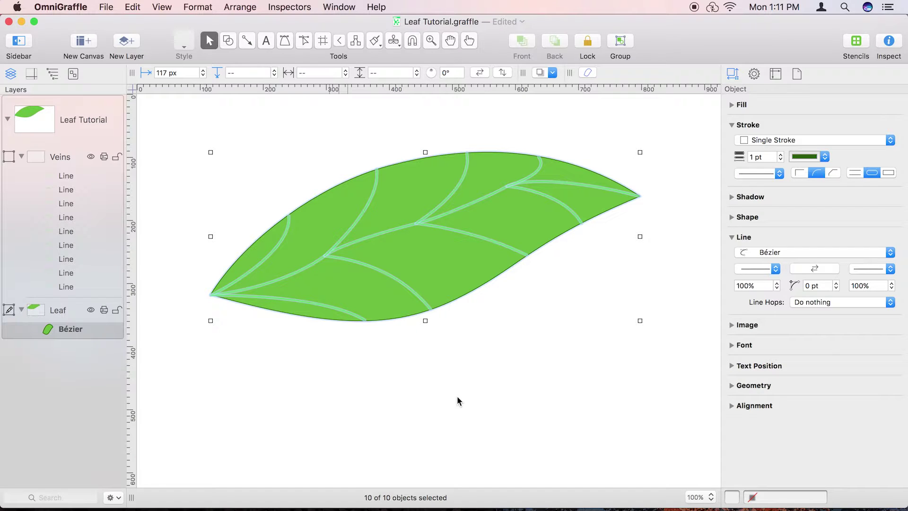
left_click(458, 396)
left_click(610, 188)
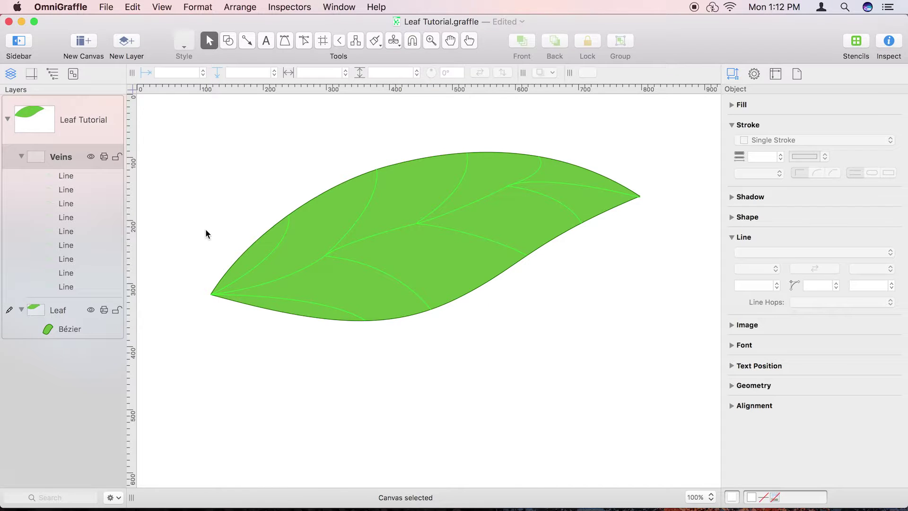
Step: Select all nine vein lines and give them a 3 pt stroke at 50% opacity
left_click(73, 75)
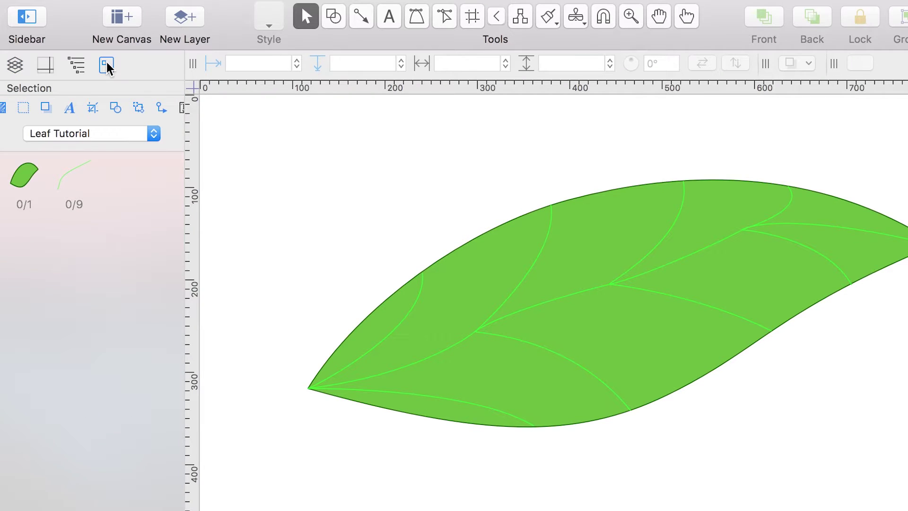
left_click(67, 180)
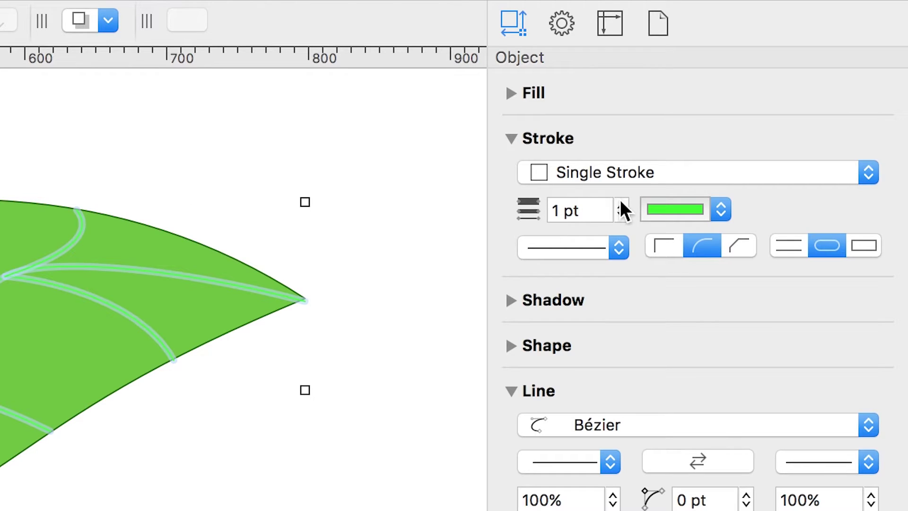
left_click(621, 206)
left_click(621, 206)
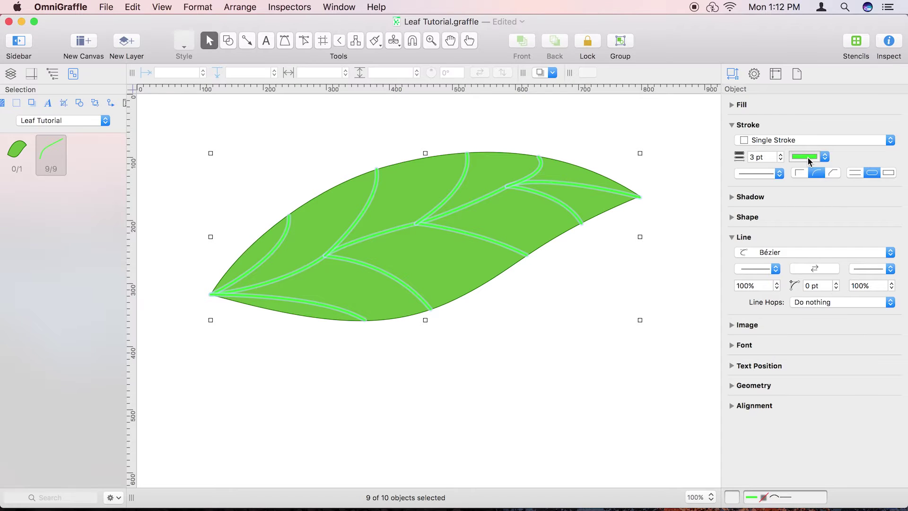
left_click(808, 157)
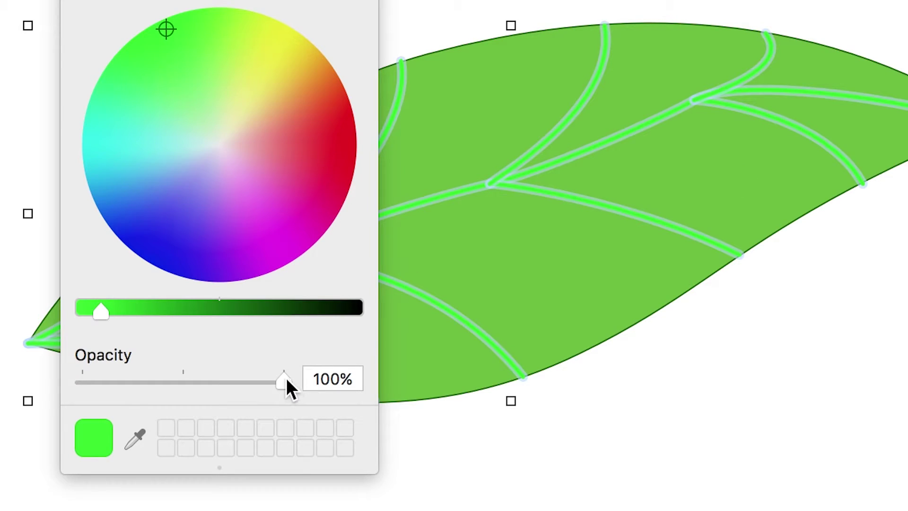
left_click_drag(289, 383, 183, 384)
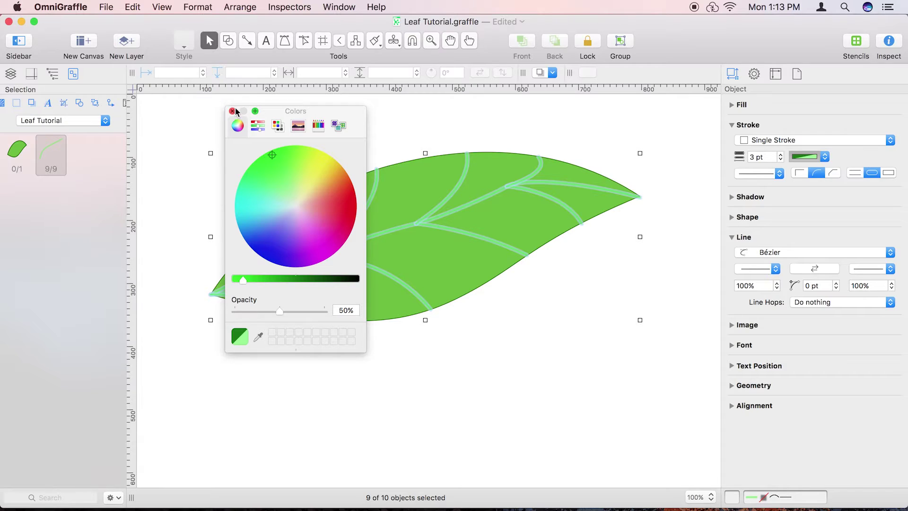
Step: Raise the leaf outline's dark green stroke width from 1 pt to 3 pt
left_click(232, 111)
left_click(16, 153)
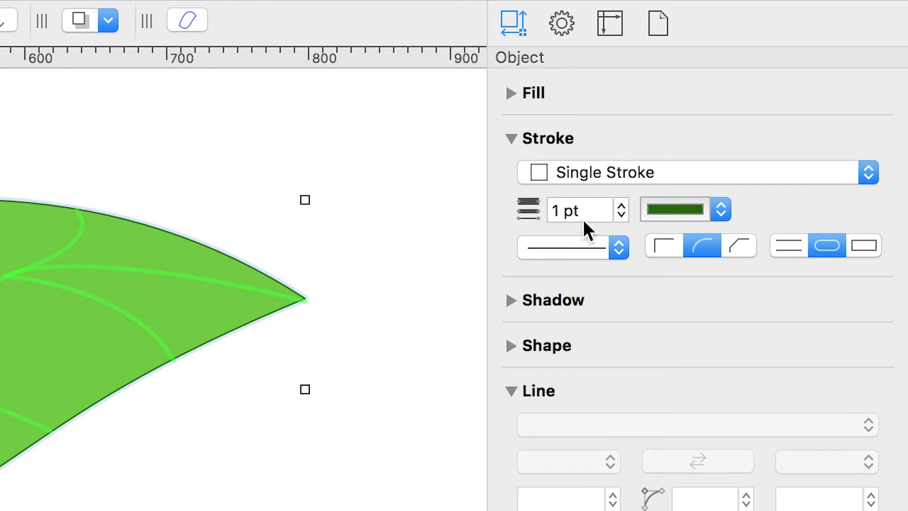
left_click(620, 207)
left_click(619, 206)
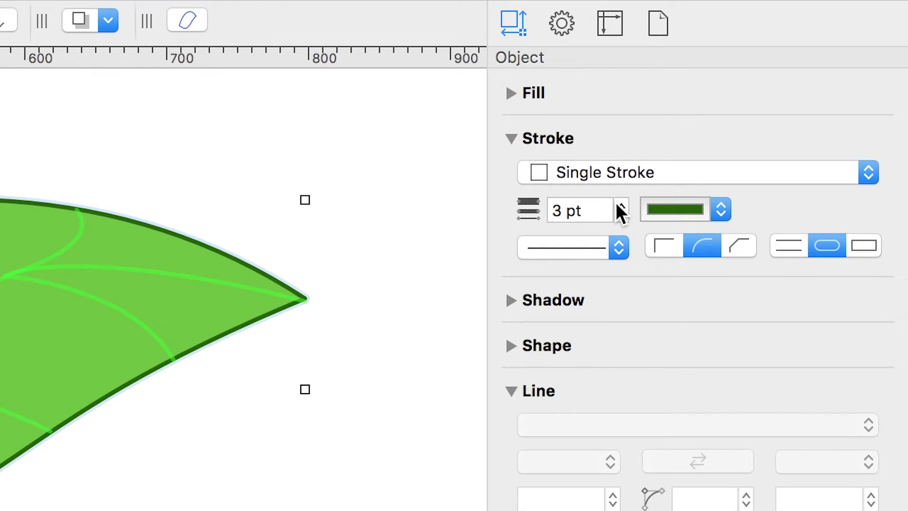
left_click(507, 91)
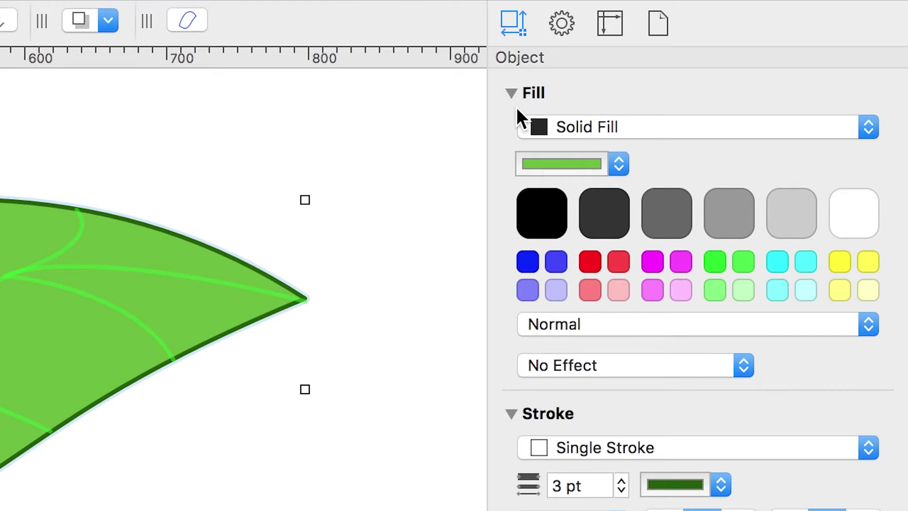
Step: Set the leaf fill to Double Linear Gradient with Fern outer and Green middle colours
left_click(586, 128)
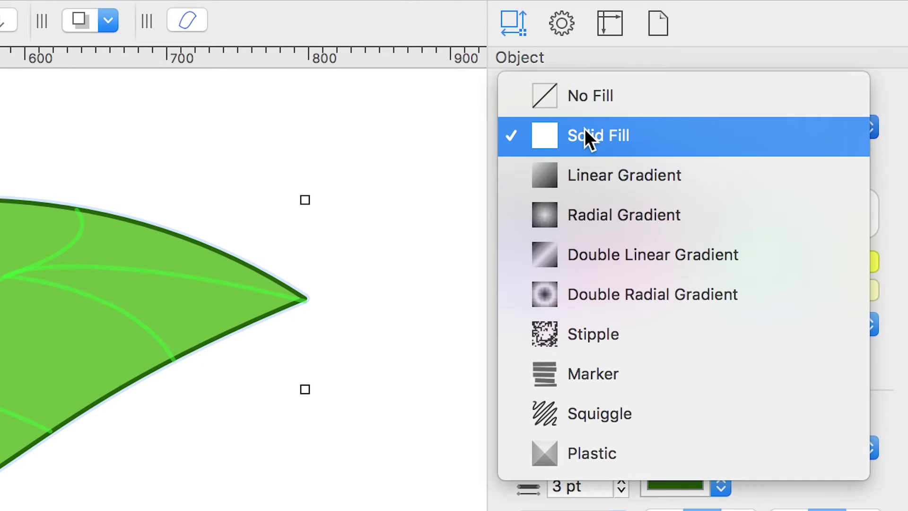
left_click(624, 259)
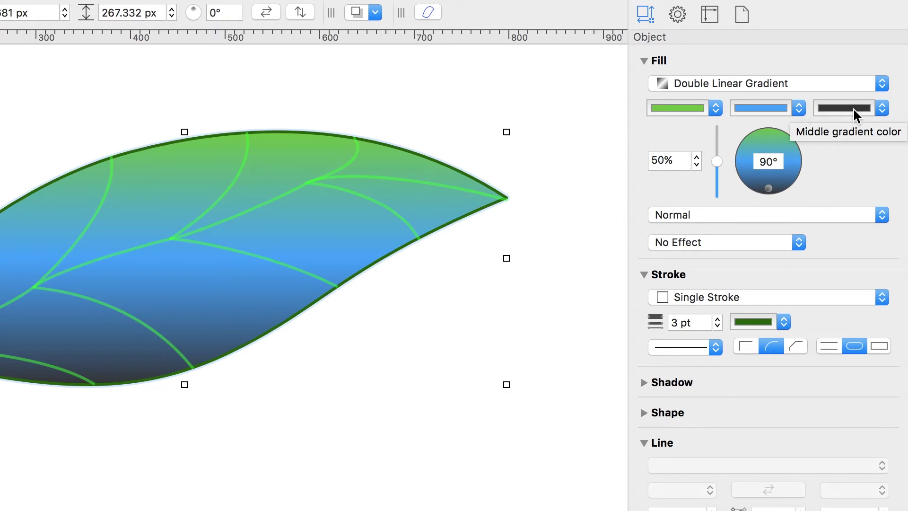
left_click(855, 108)
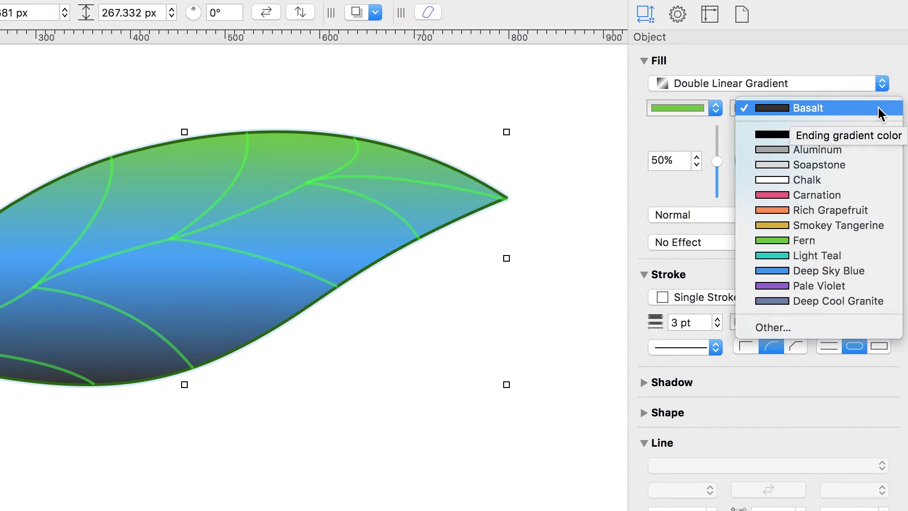
left_click(878, 242)
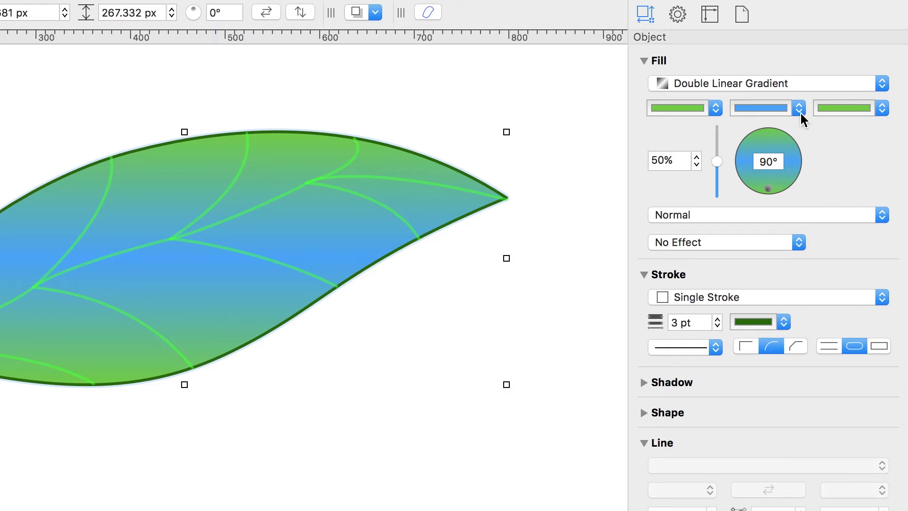
left_click(801, 106)
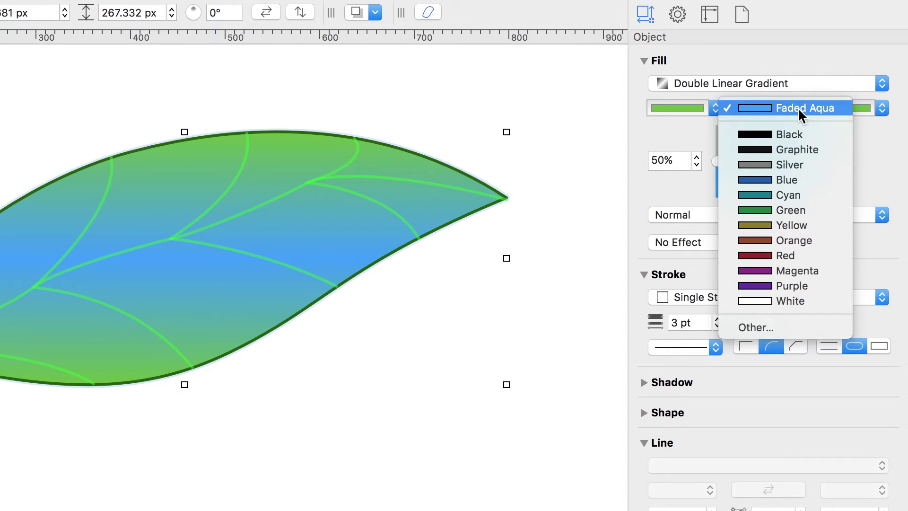
left_click(805, 205)
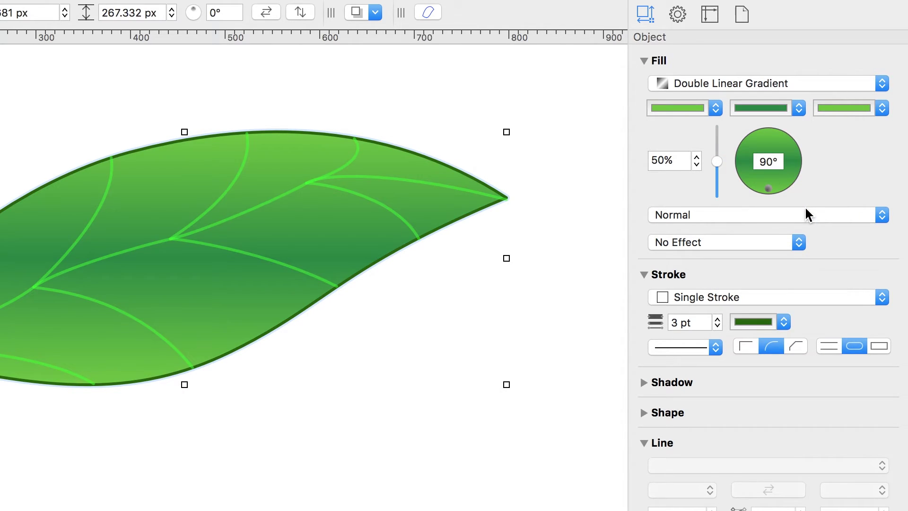
Step: Turn the gradient angle to 77° and set its midpoint to about 54%
left_click_drag(766, 189, 819, 195)
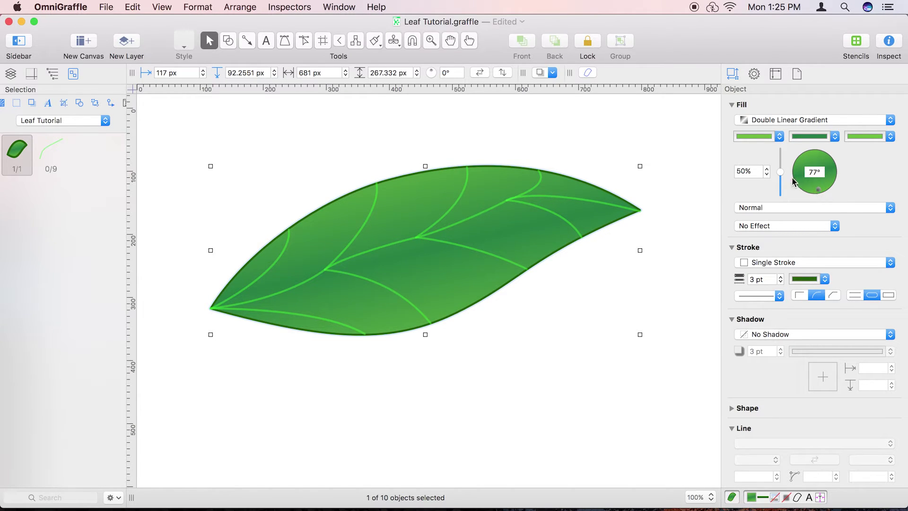
mouse_move(781, 172)
left_mouse_down()
mouse_move(781, 185)
mouse_move(781, 175)
left_mouse_up()
left_click_drag(780, 176, 781, 174)
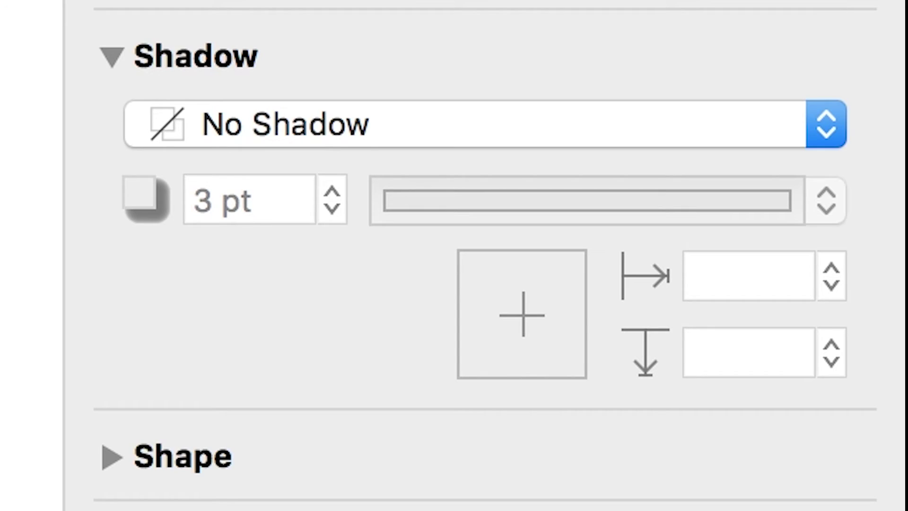
Step: Give the leaf a Shadow Below Layer with 5 pt blur and 5 px right and down offsets
left_click(348, 126)
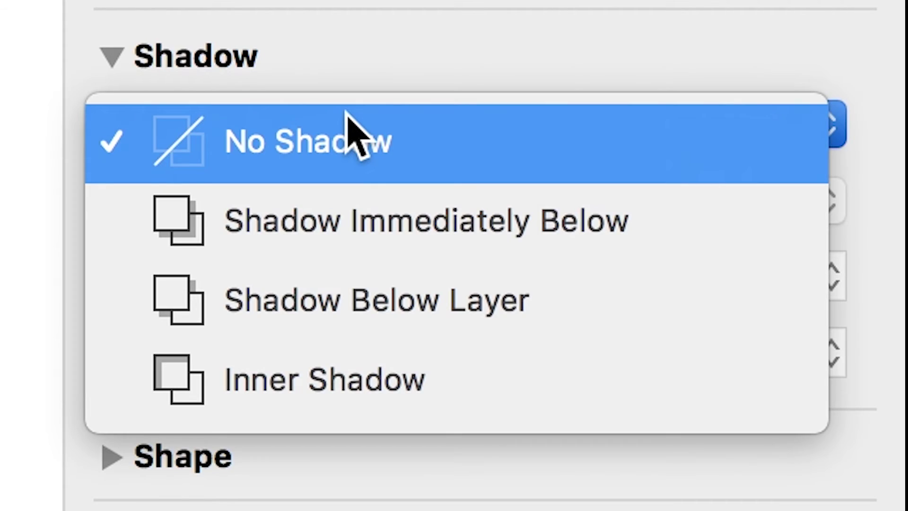
left_click(399, 312)
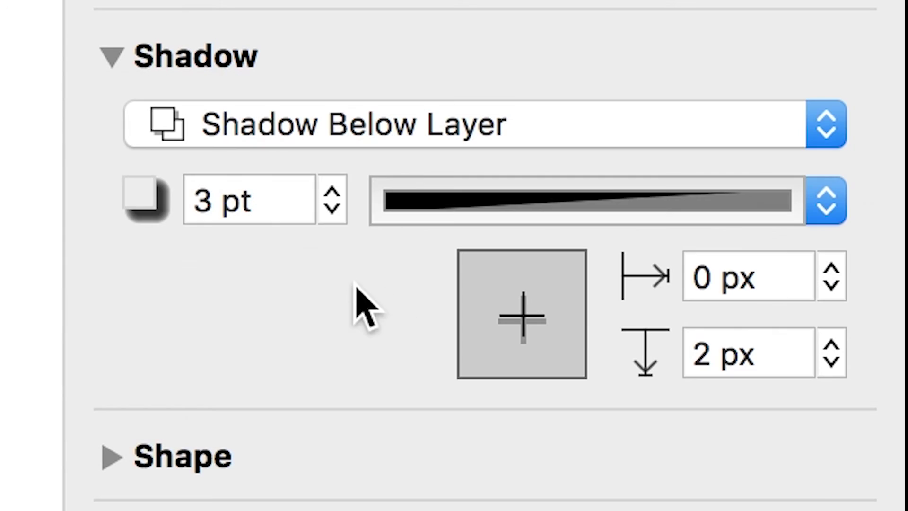
left_click(283, 199)
type("5")
key("Tab")
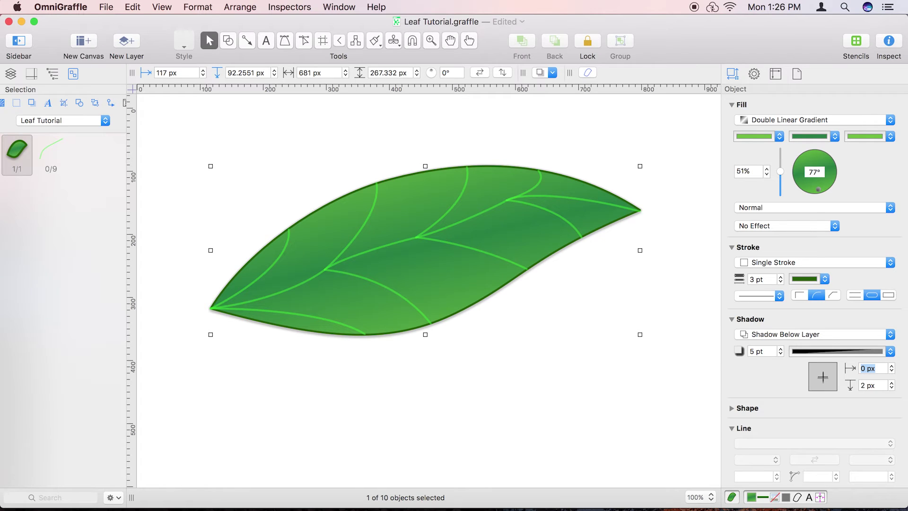
type("5")
key("Tab")
type("5")
key("Return")
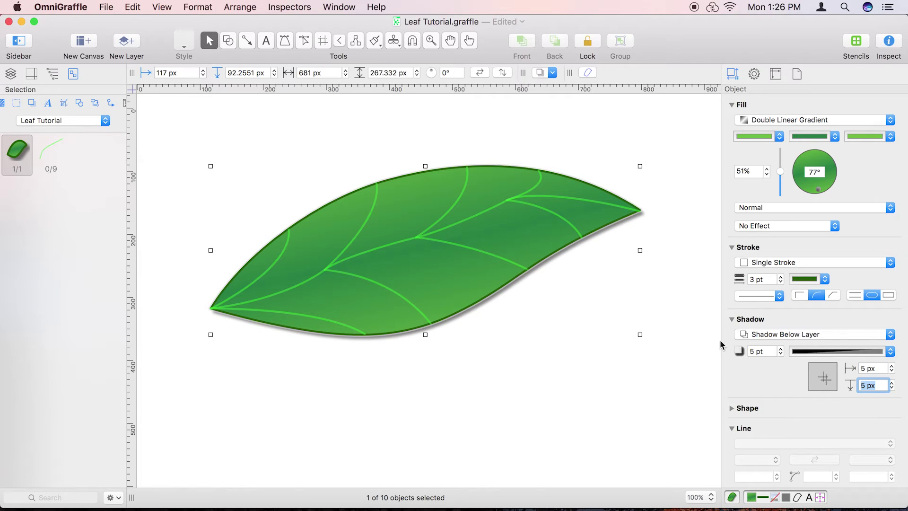
left_click(692, 334)
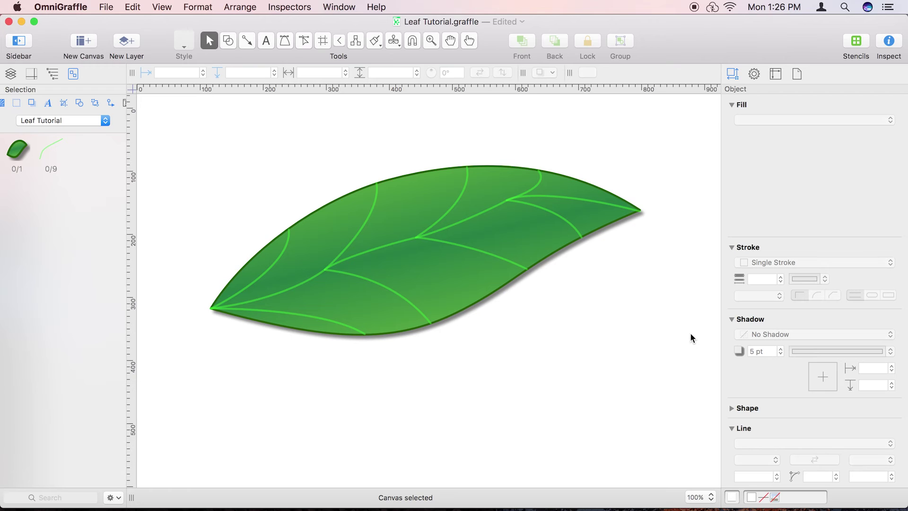
Step: Select the leaf and all nine veins and group them into one object
key("super+a")
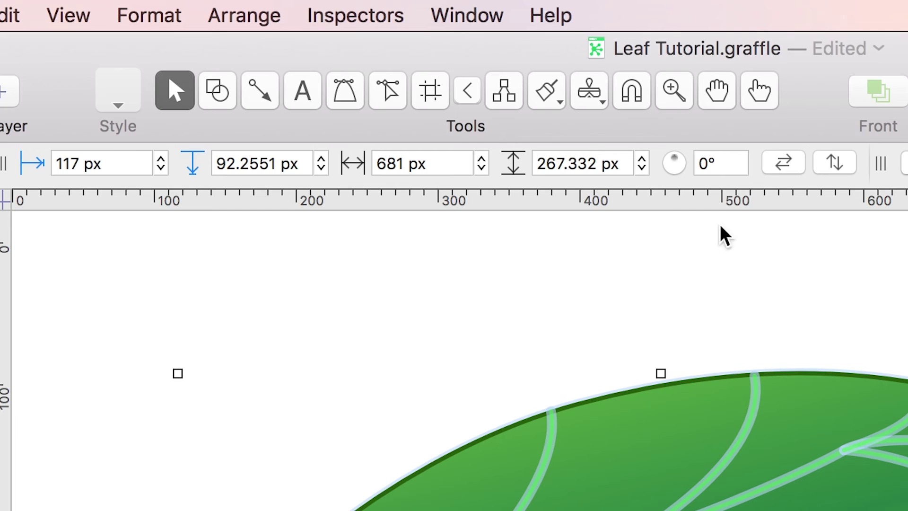
left_click(234, 16)
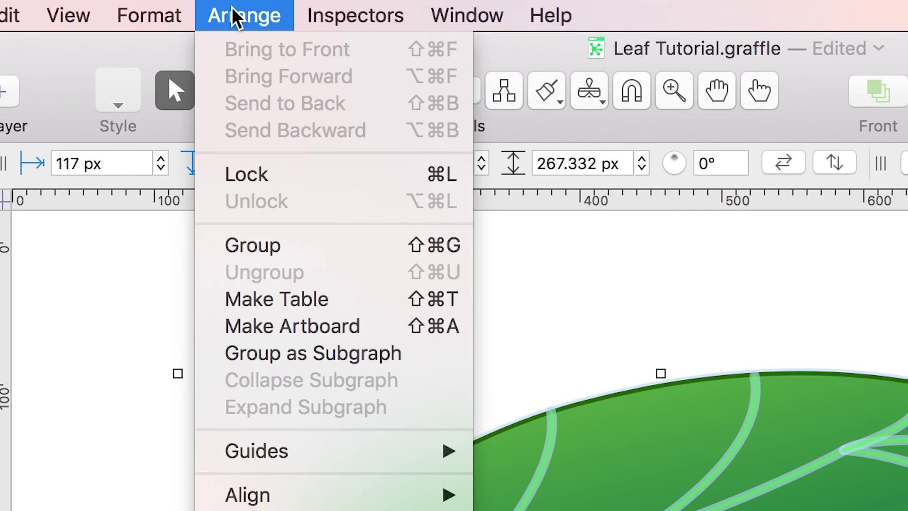
left_click(283, 247)
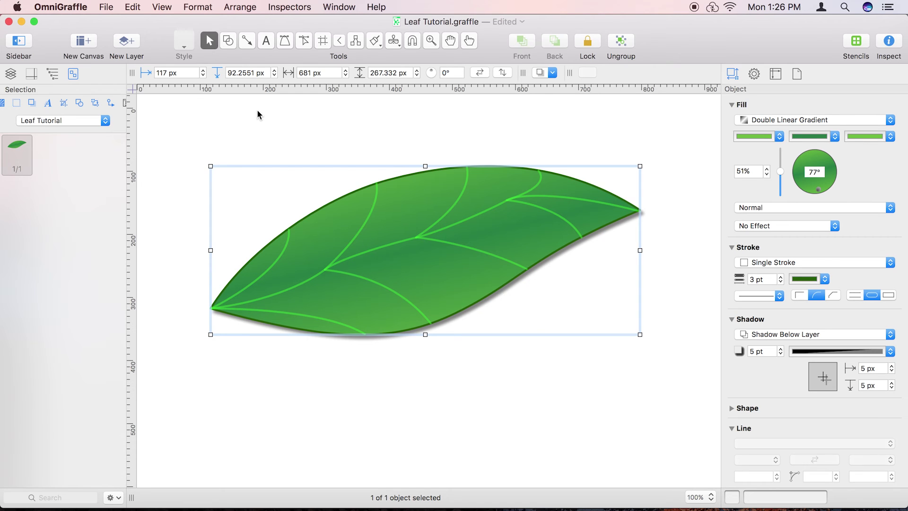
Step: Rotate the leaf group to -34° (326°), shift it down-left, and deselect it
key("super")
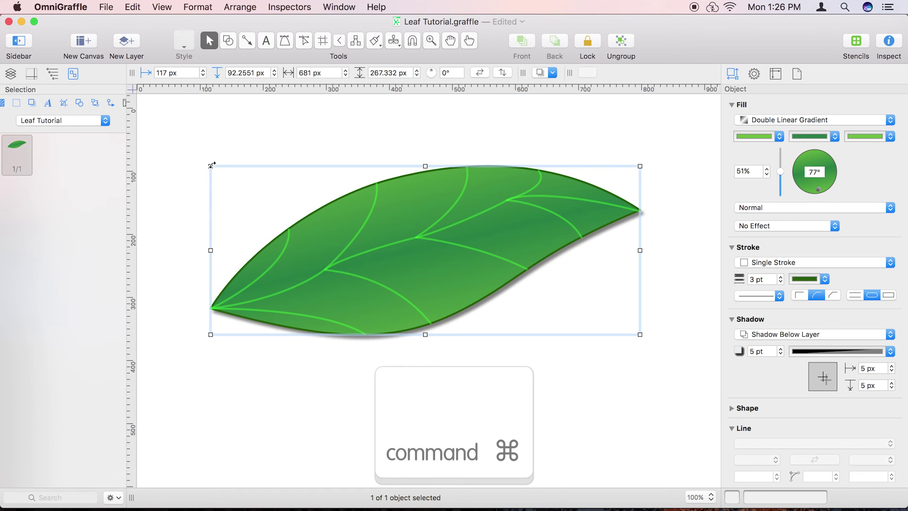
left_click_drag(212, 166, 204, 299)
left_click_drag(463, 194, 443, 230)
left_click(387, 156)
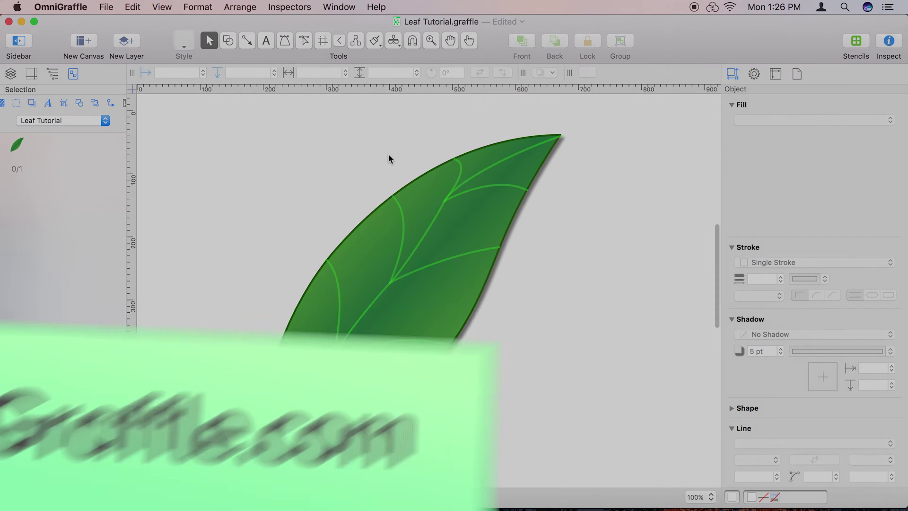